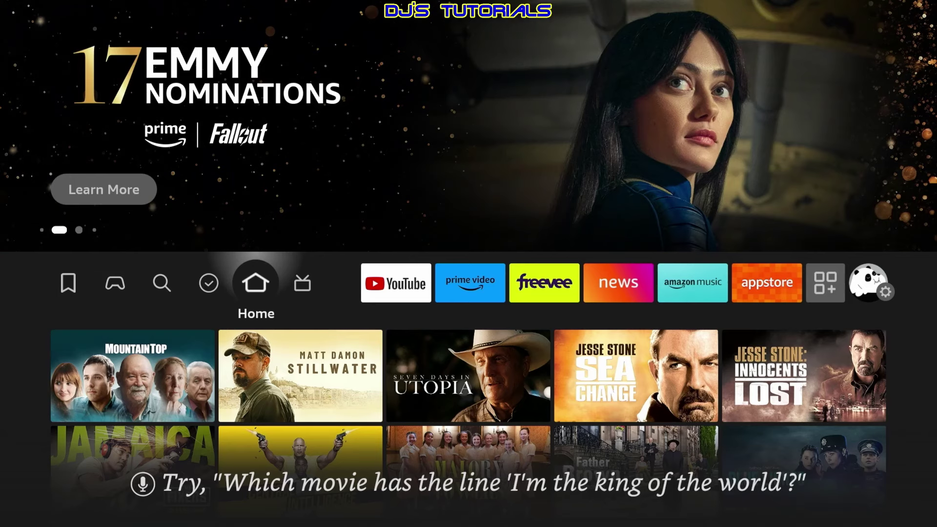
Search for the letter D and move to the Downloader suggestion.
key("Left")
key("Left")
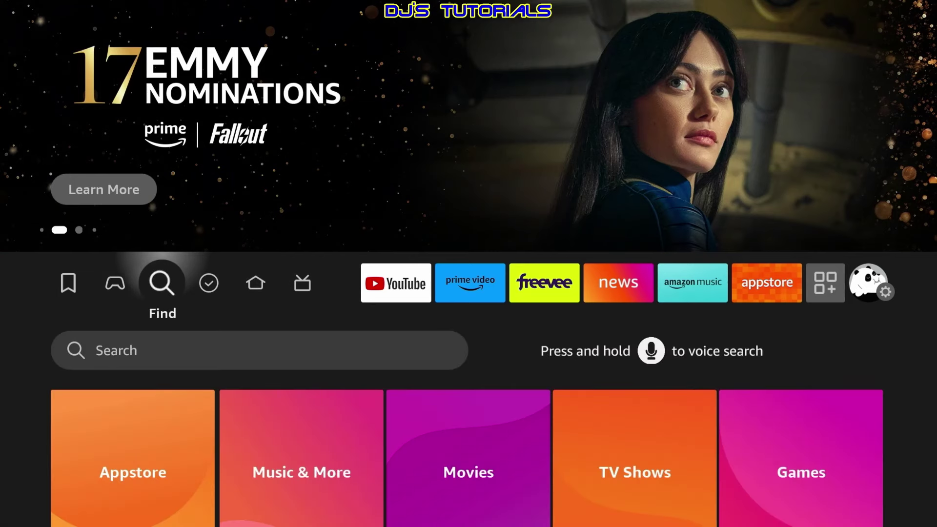
key("Down")
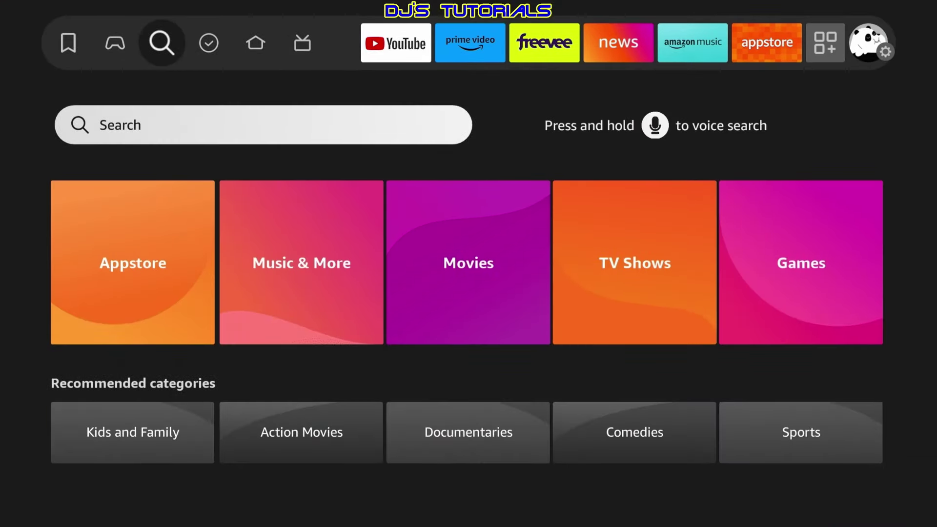
key("Return")
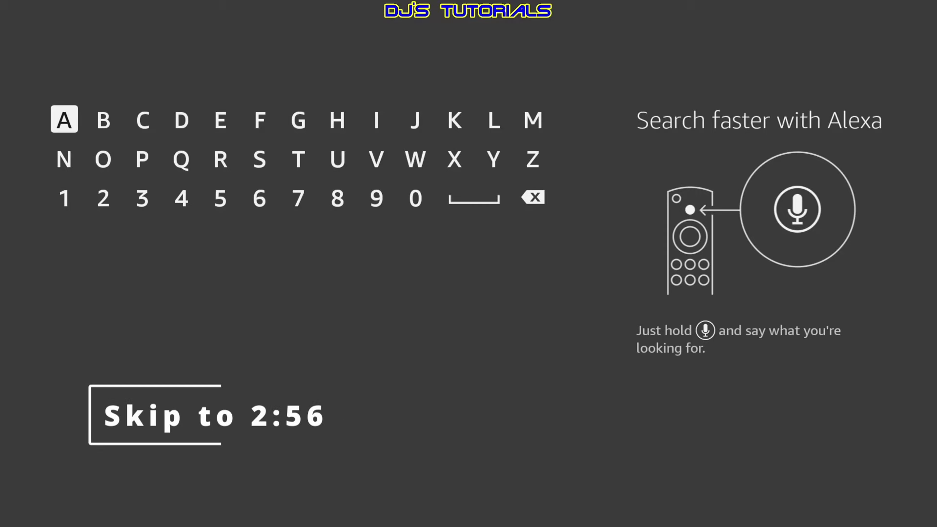
key("Right")
key("Right")
key("Right")
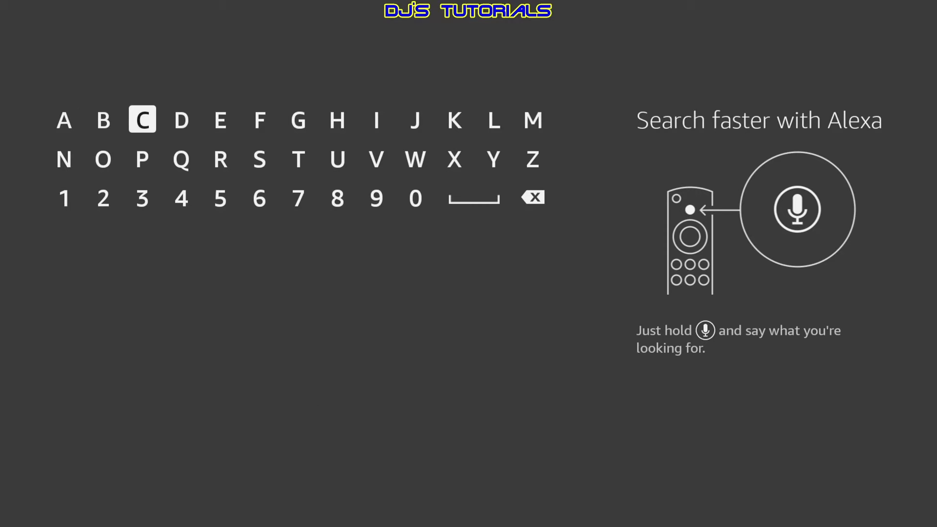
key("Return")
key("Down")
key("Down")
key("Down")
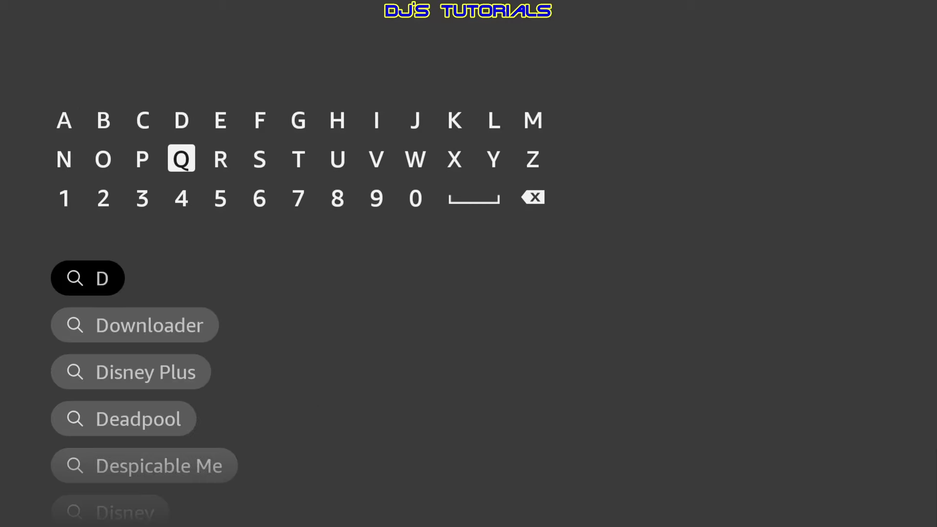
key("Down")
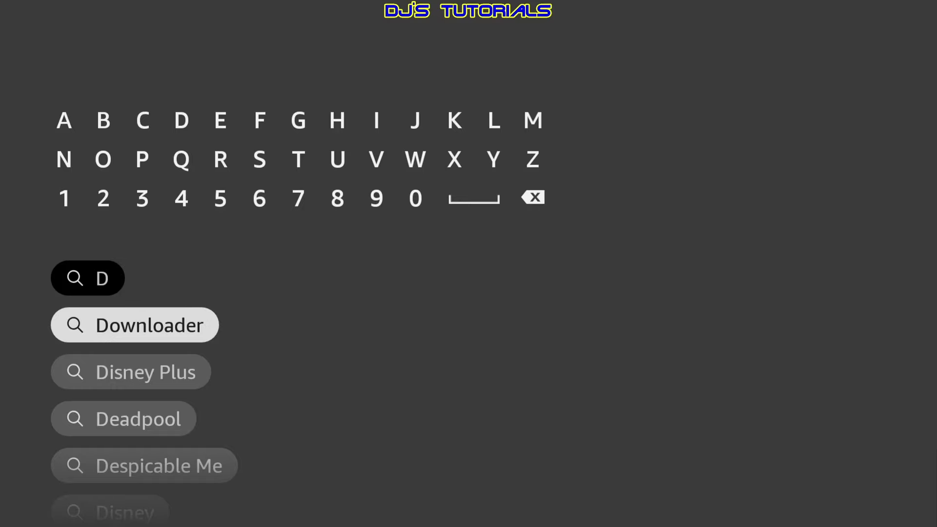
Install Downloader by AFTVnews.com from its Appstore page, then return Home.
key("Return")
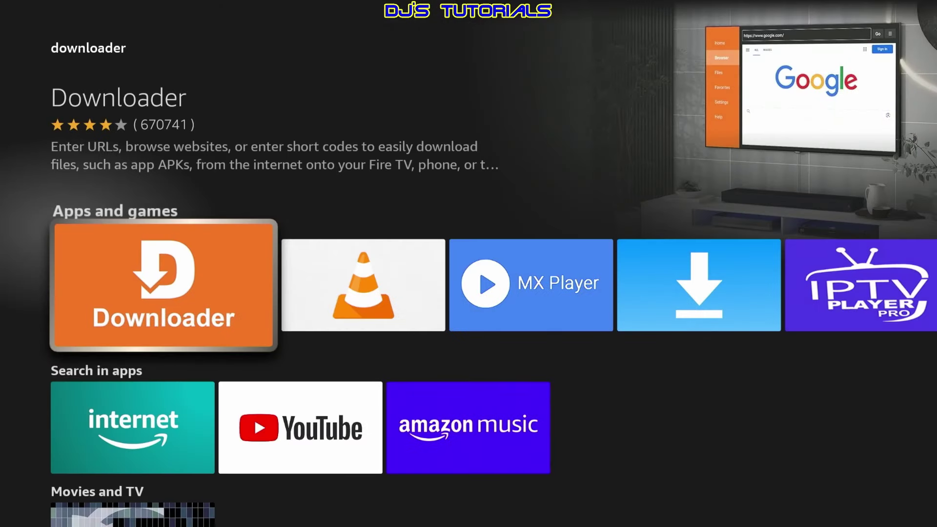
key("Return")
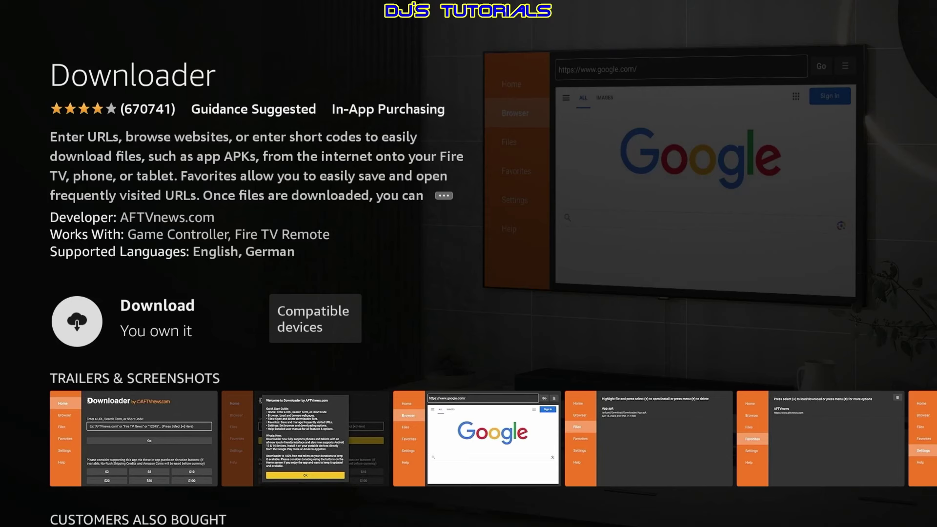
key("Return")
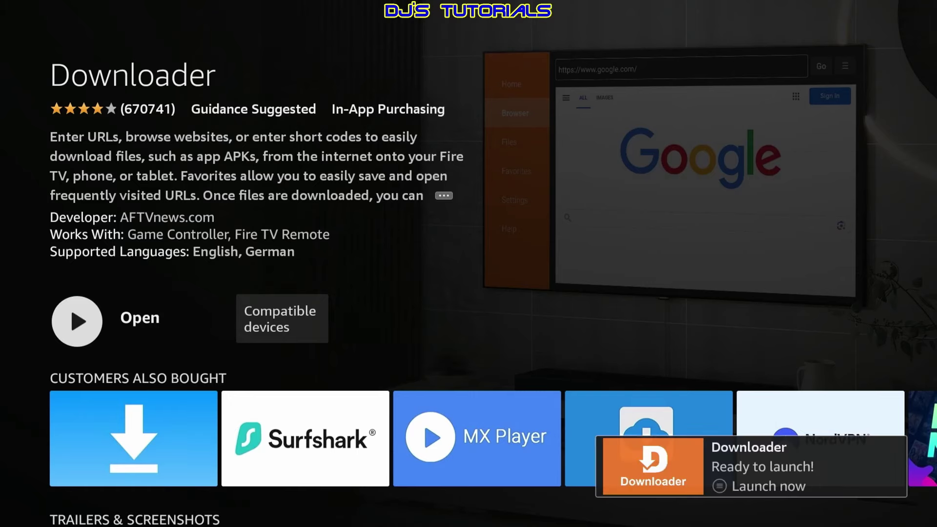
key("Home")
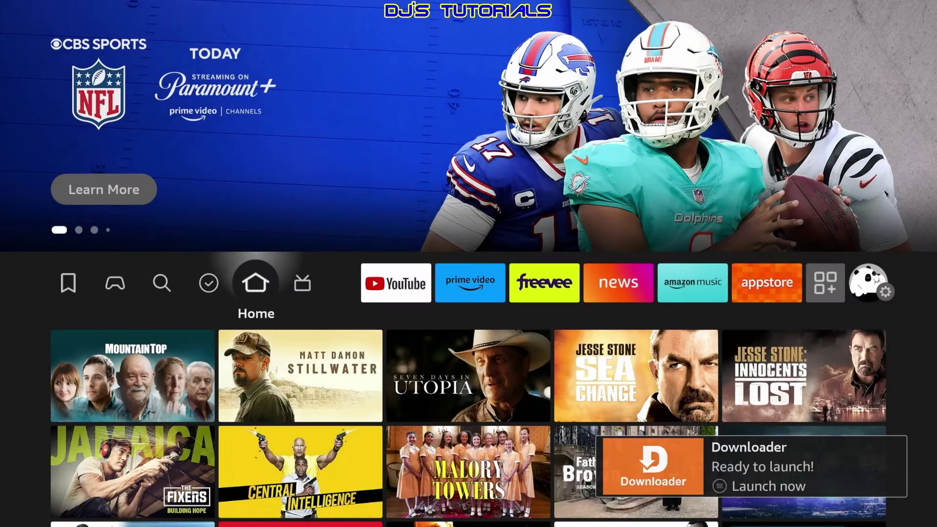
Open My Fire TV > About and repeatedly select the device name to confirm developer mode.
key("Left")
key("Left")
key("Left")
key("Left")
key("Left")
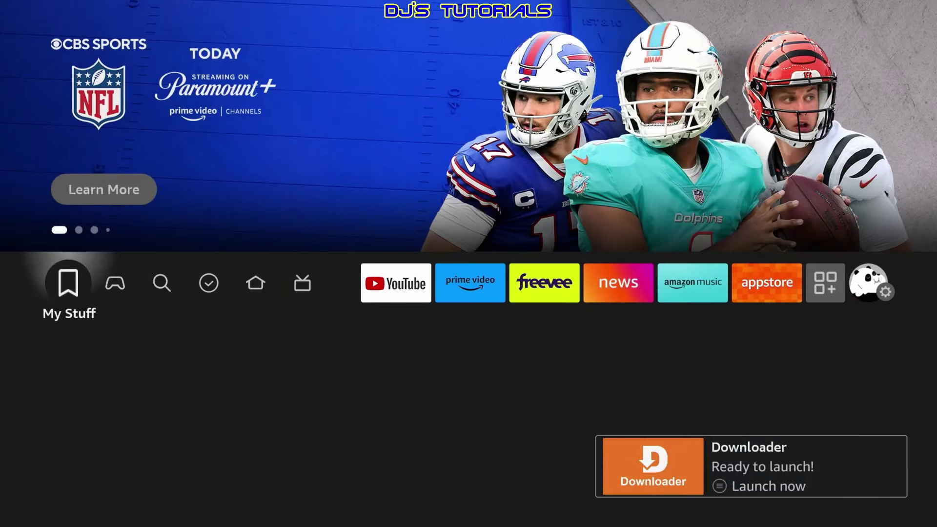
key("Down")
key("Down")
key("Down")
key("Right")
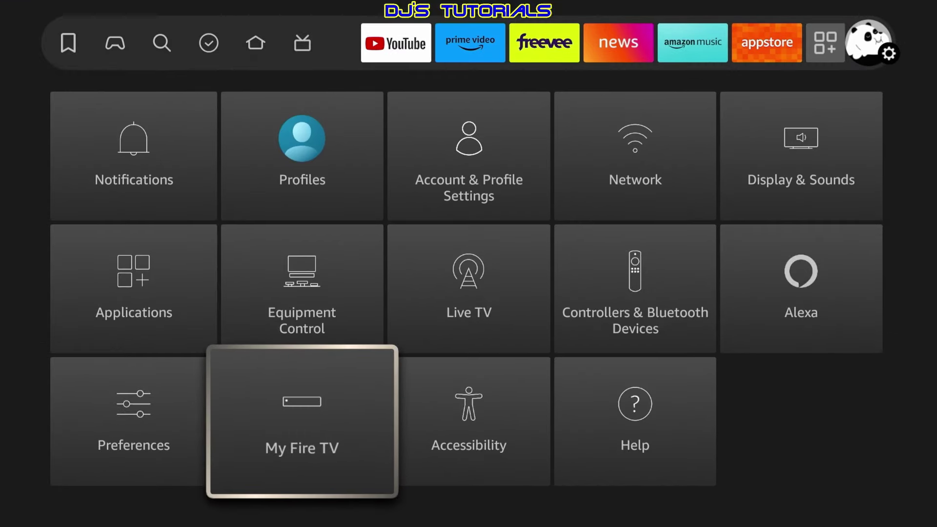
key("Return")
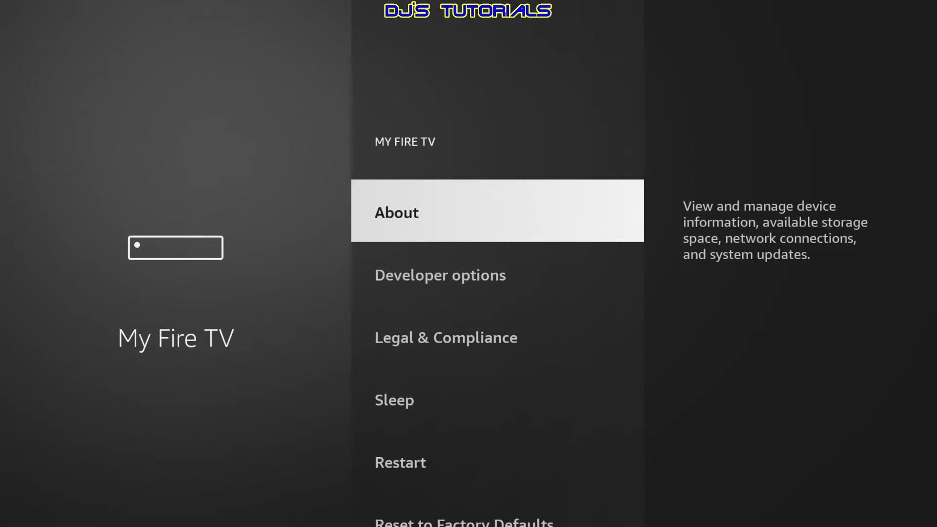
key("Down")
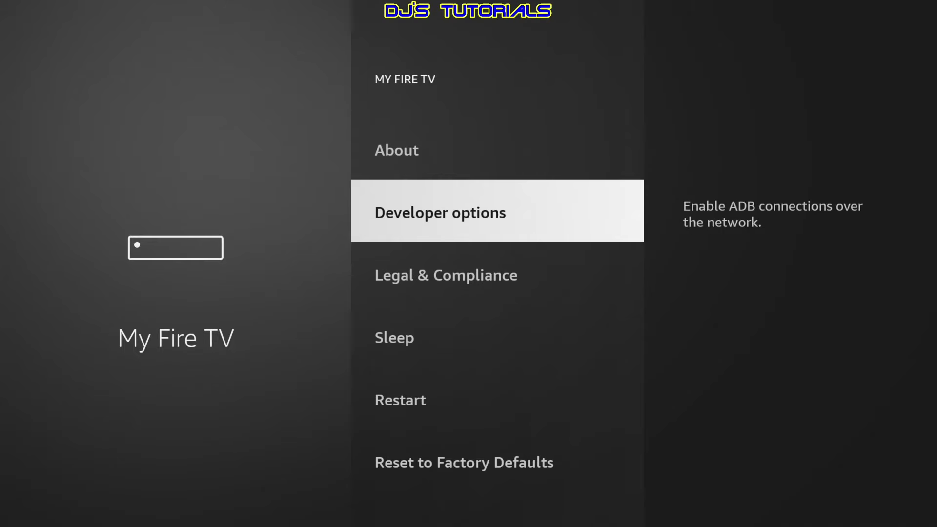
key("Up")
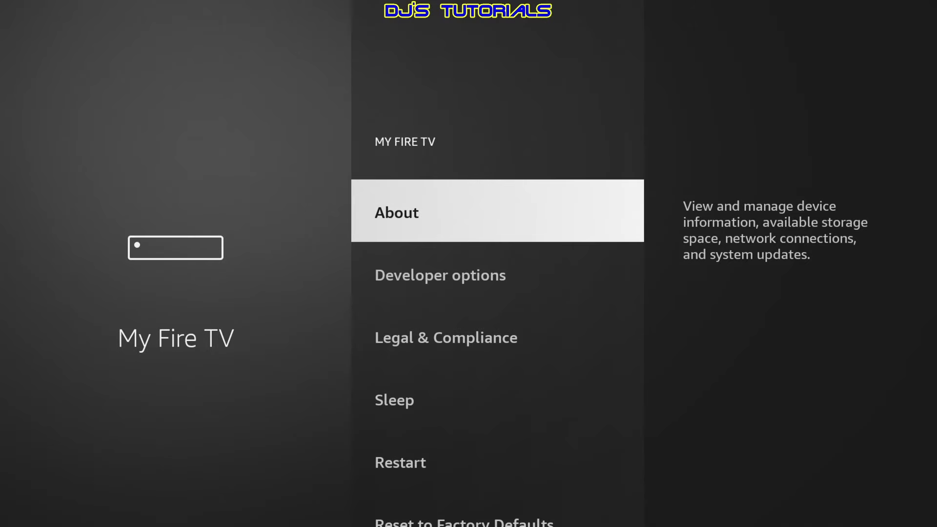
key("Return")
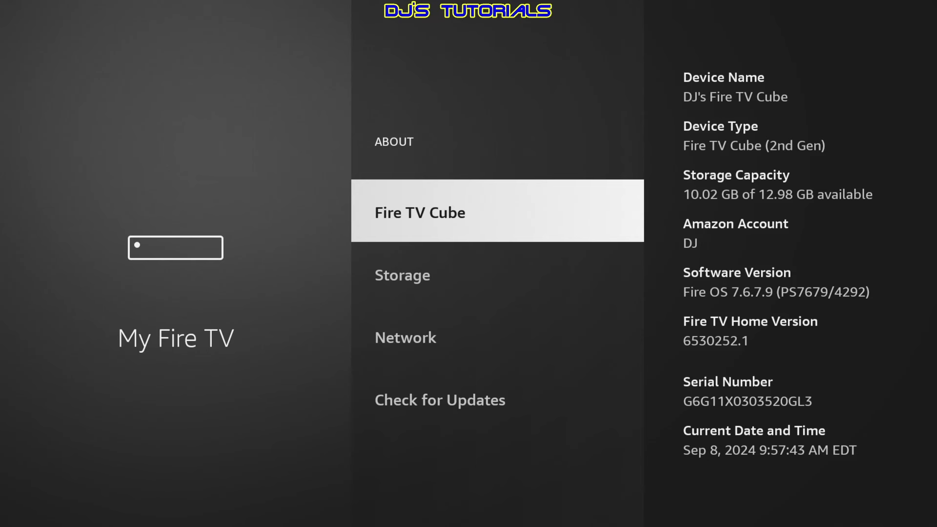
key("Return")
key("Return")
key("Return")
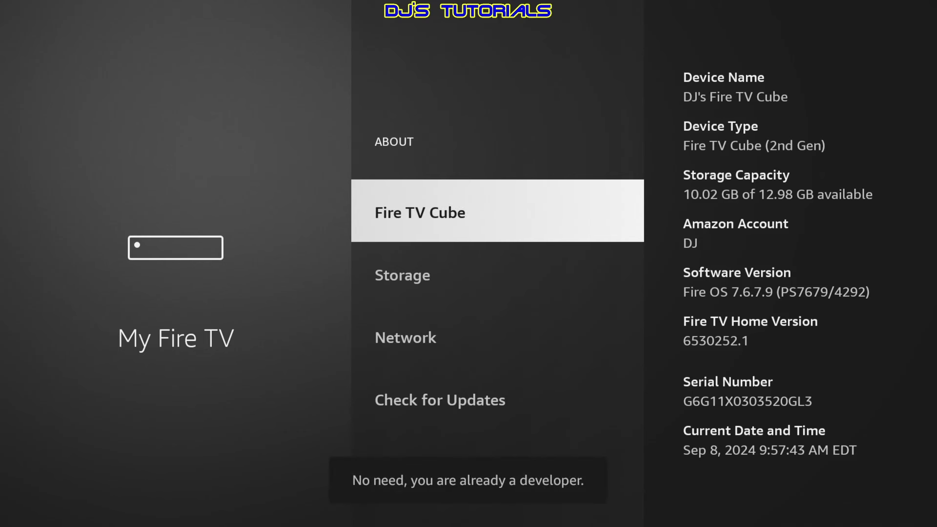
key("Return")
Turn Downloader ON under Developer options > Install unknown apps, then go Home.
key("Escape")
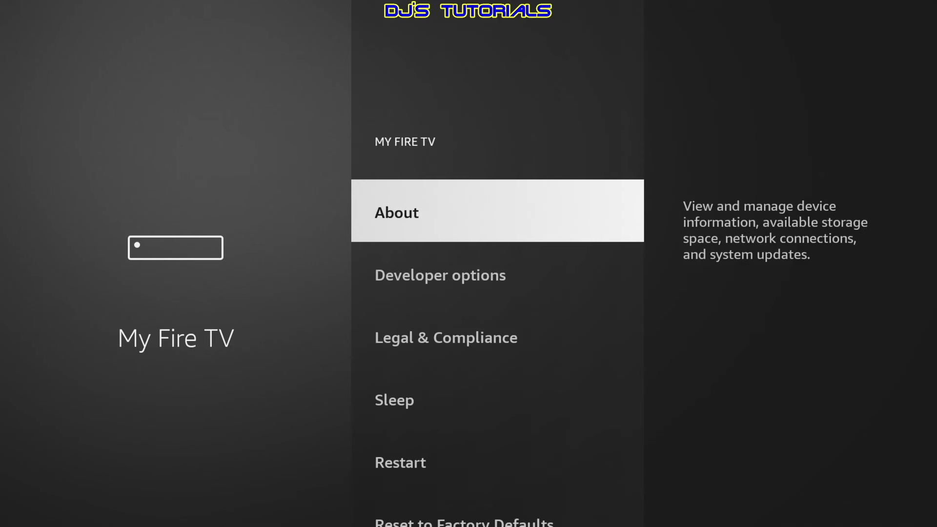
key("Down")
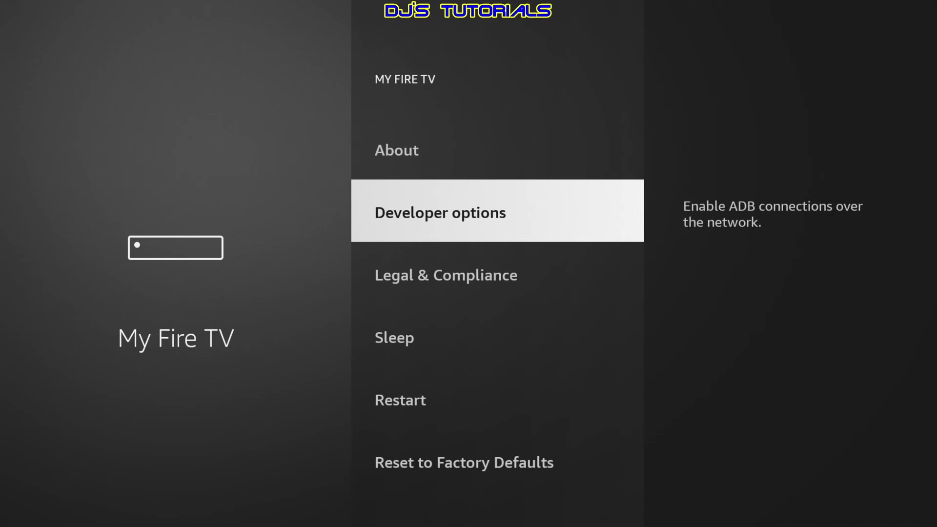
key("Return")
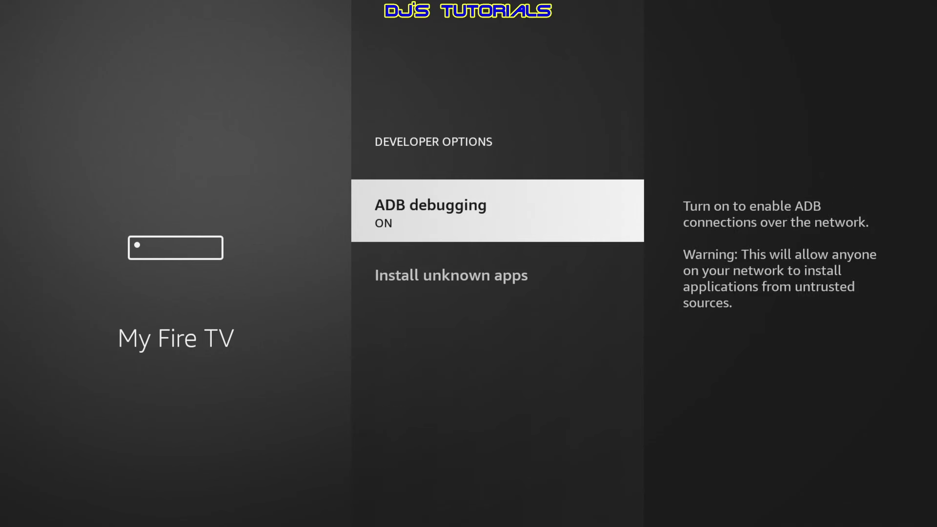
key("Down")
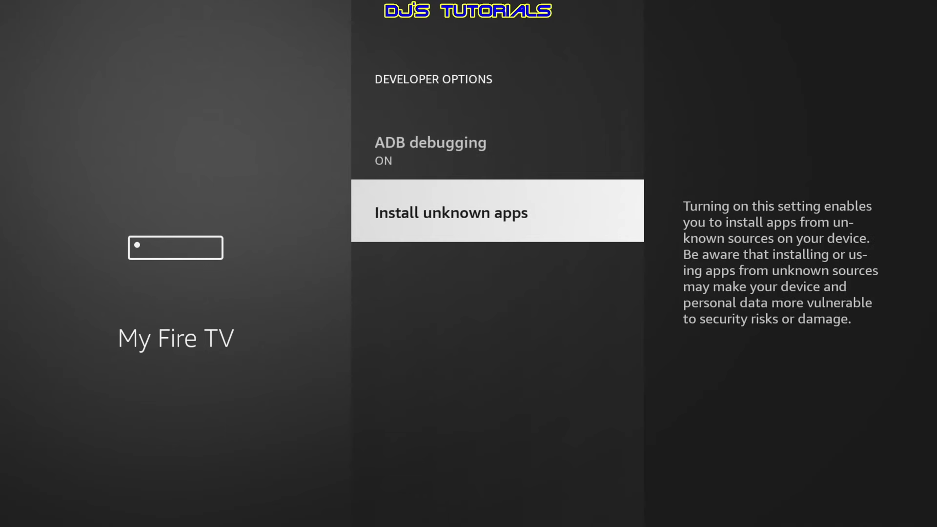
key("Return")
key("Down")
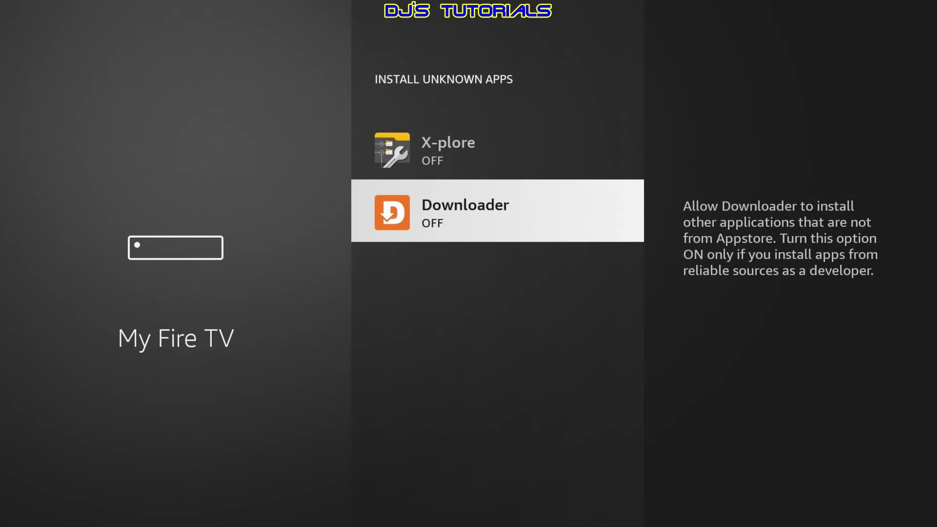
key("Return")
key("Escape")
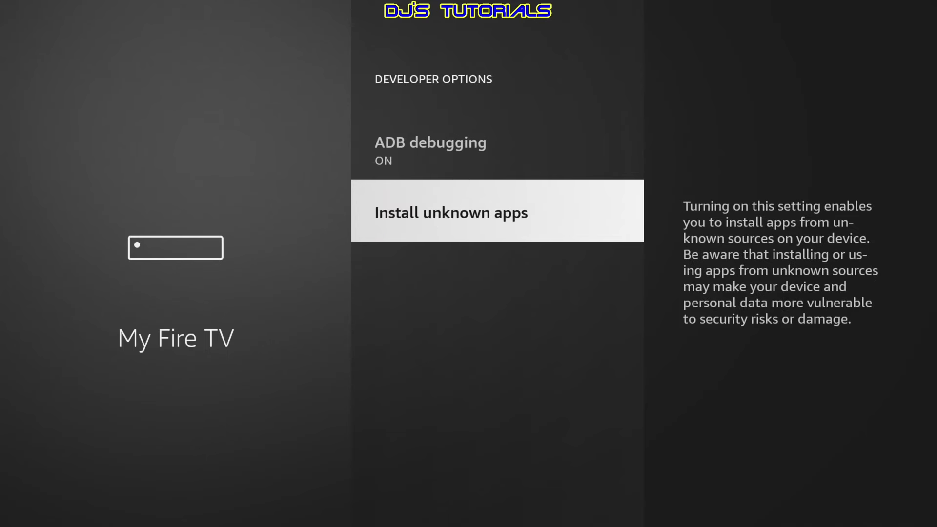
key("Home")
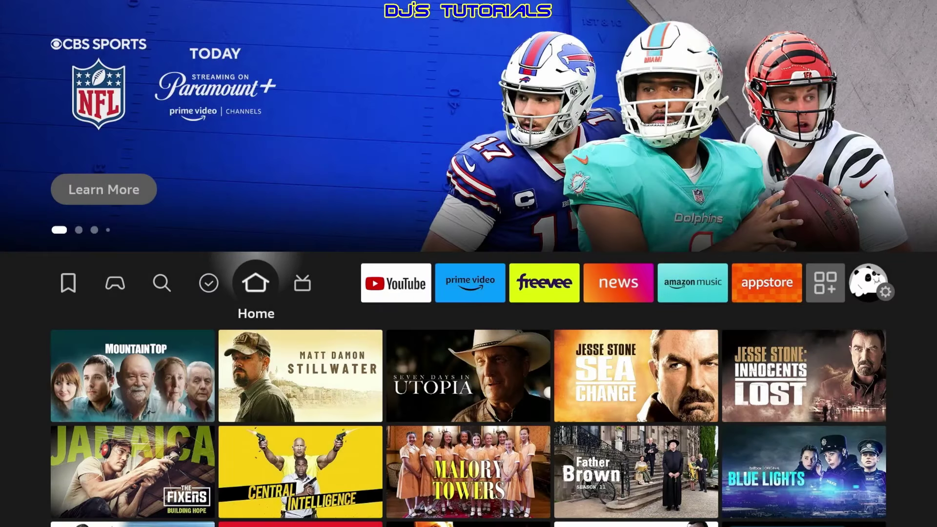
Launch Downloader from Your Apps & Channels.
key("Right")
key("Right")
key("Right")
key("Right")
key("Right")
key("Right")
key("Right")
key("Right")
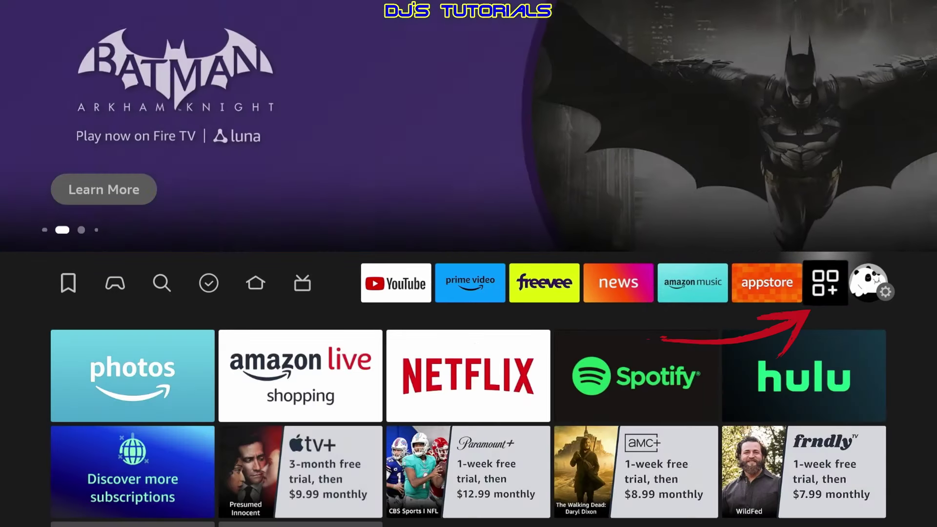
key("Return")
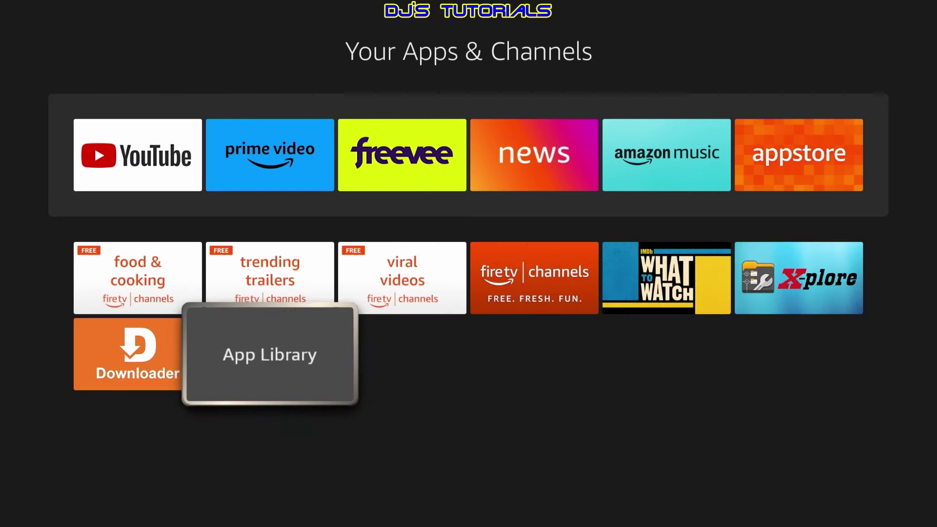
key("Left")
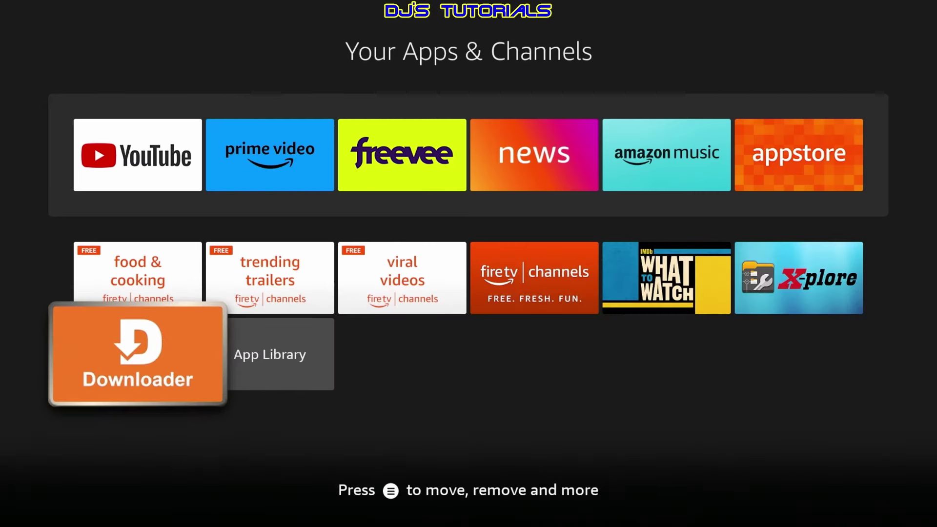
key("Return")
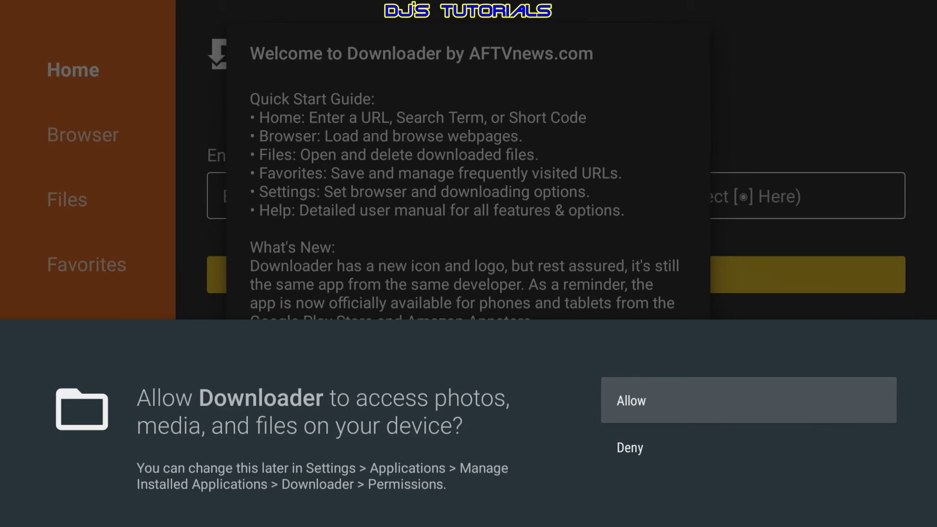
Allow Downloader media and file access, dismiss the welcome guide, and select the URL box.
key("Return")
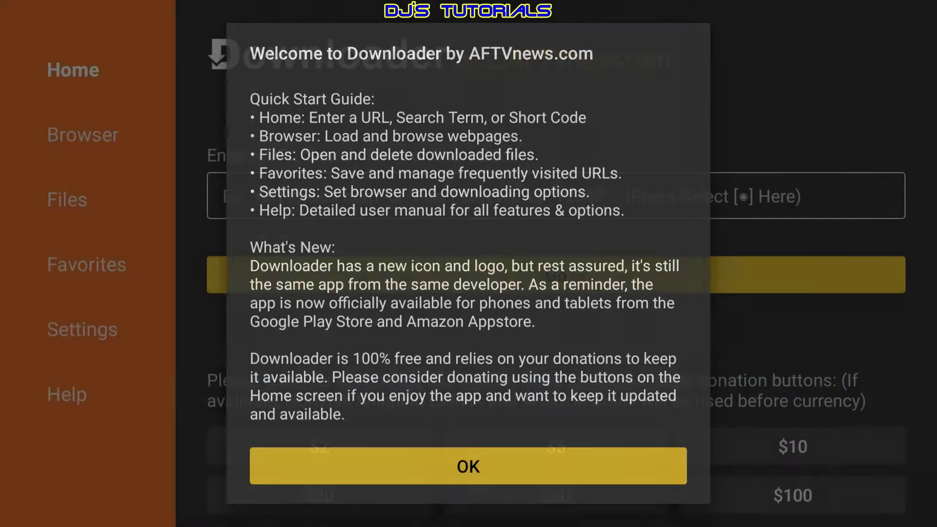
key("Return")
key("Up")
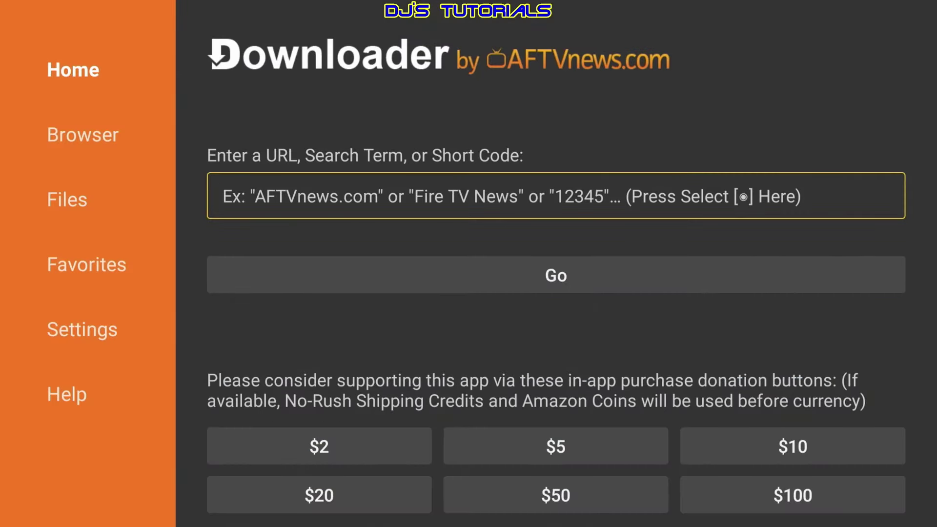
key("Return")
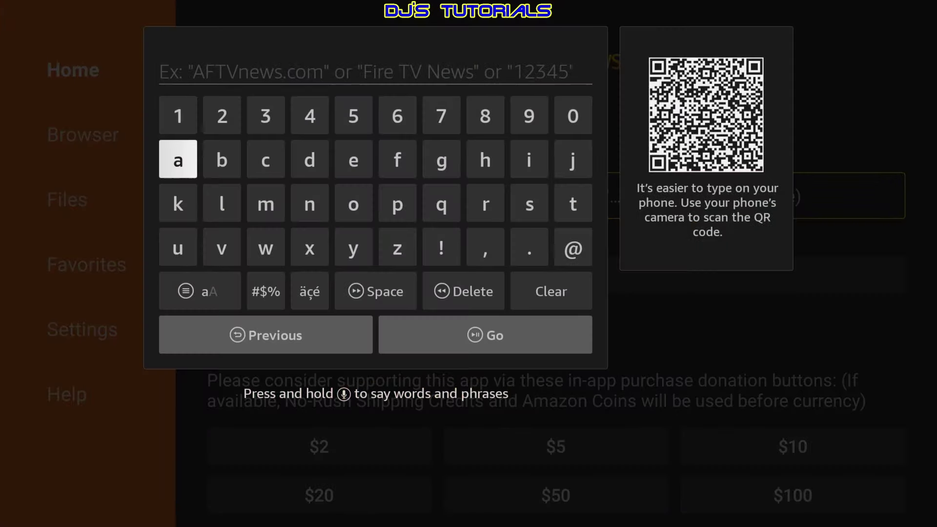
key("Up")
key("Right")
key("Right")
key("Right")
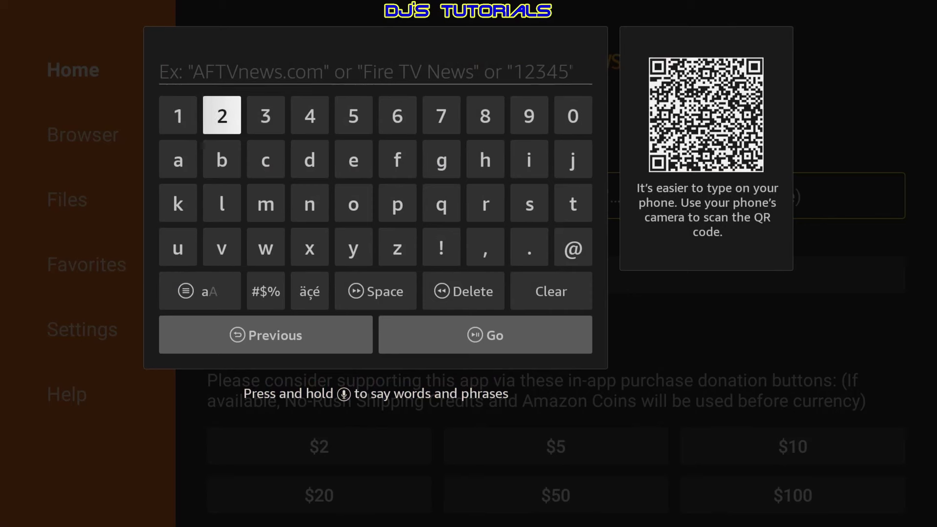
key("Return")
key("Return")
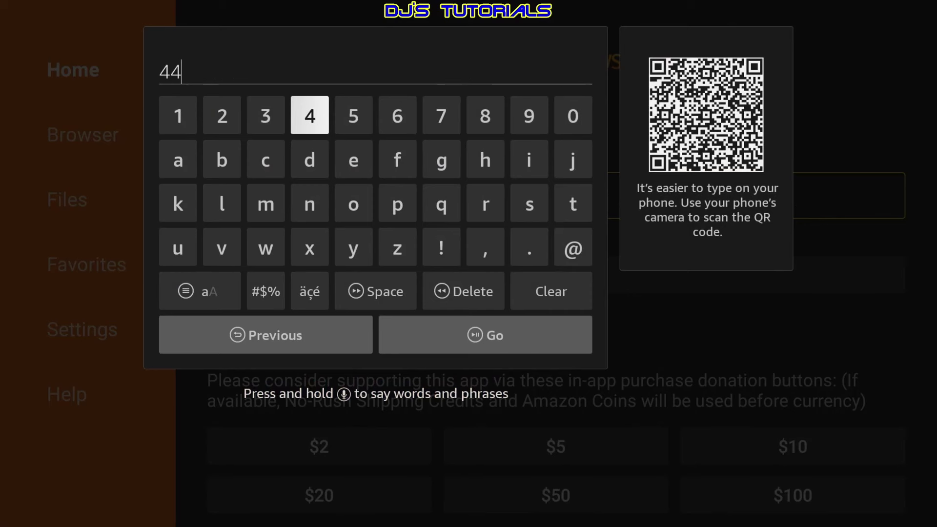
key("Right")
key("Right")
key("Return")
key("Left")
key("Return")
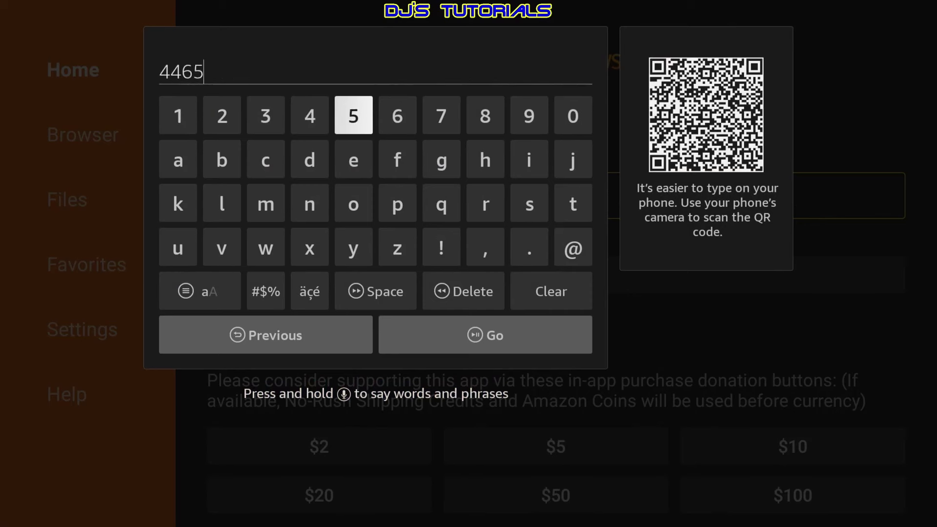
key("Right")
key("Right")
key("Right")
key("Right")
key("Right")
key("Return")
key("Left")
key("Return")
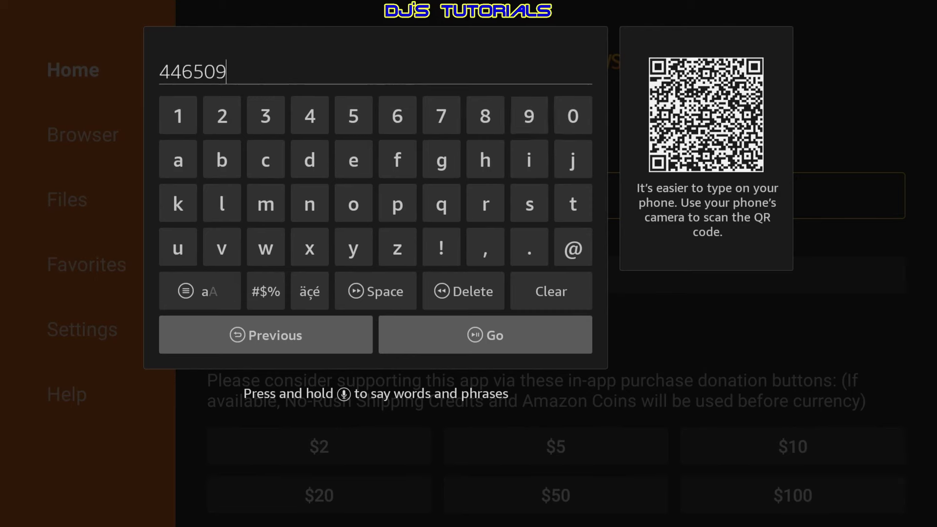
key("Down")
key("Down")
key("Down")
key("Down")
key("Down")
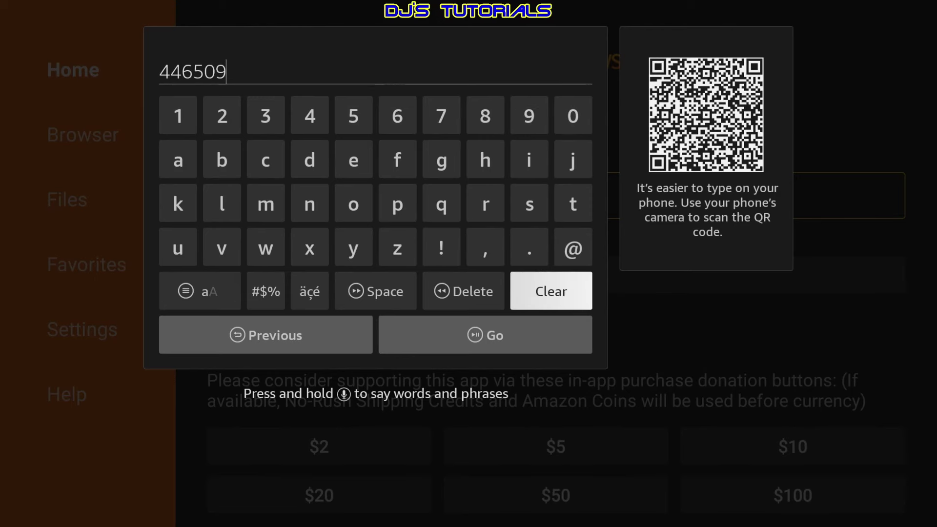
key("Return")
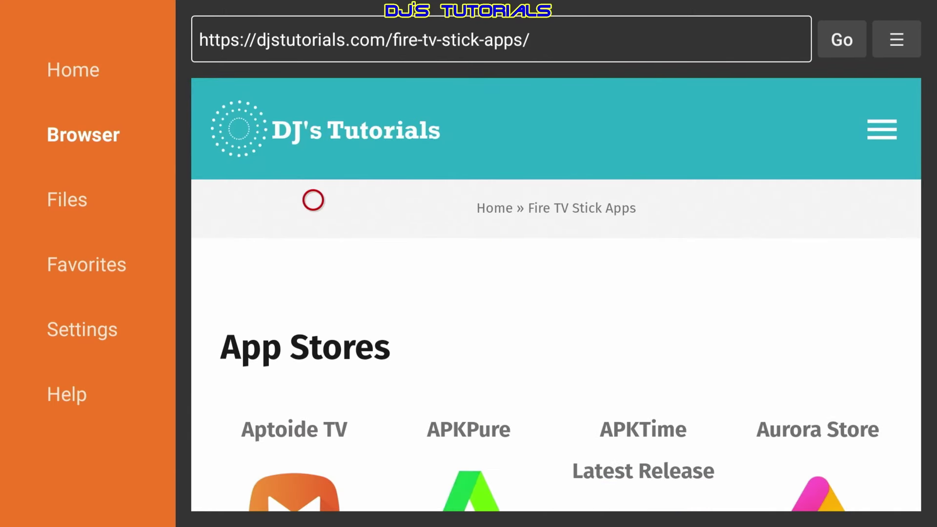
Add the Fire TV Stick Apps page to favorites from the ☰ options menu.
key("Menu")
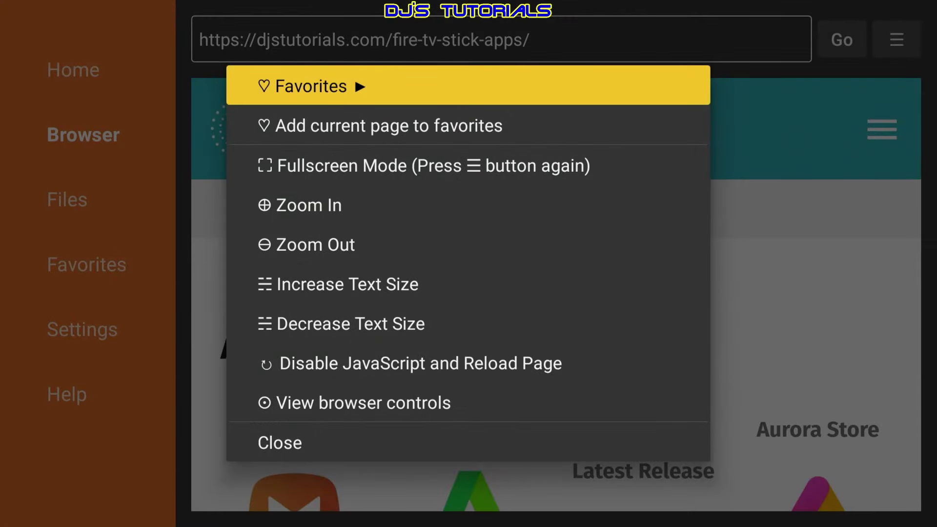
key("Down")
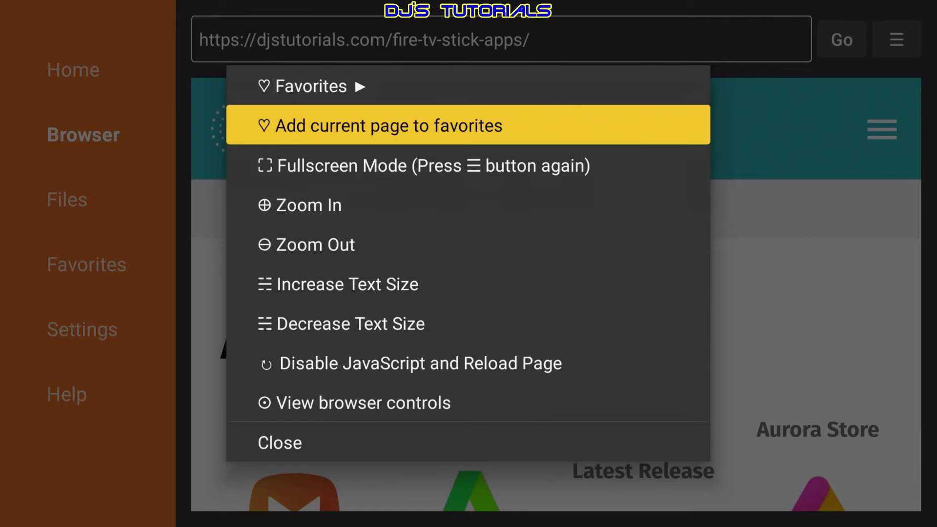
key("Return")
key("Return")
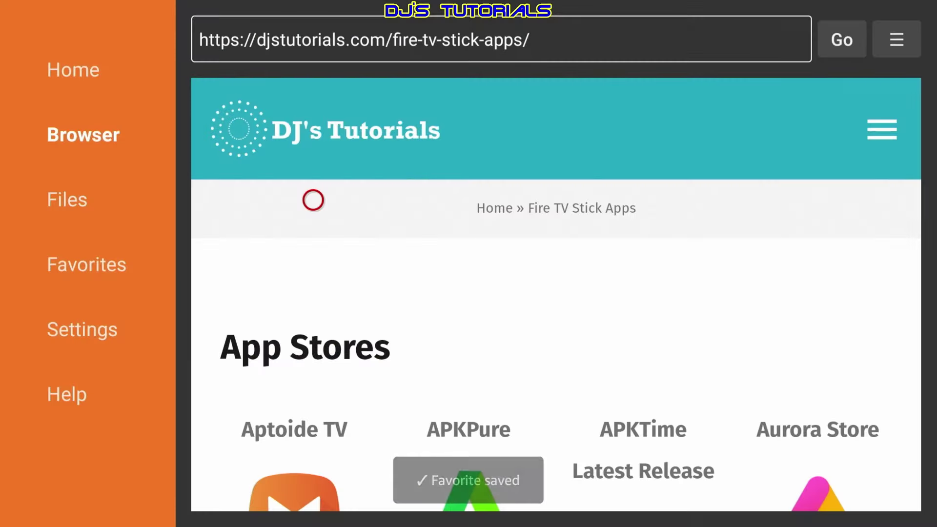
key("Escape")
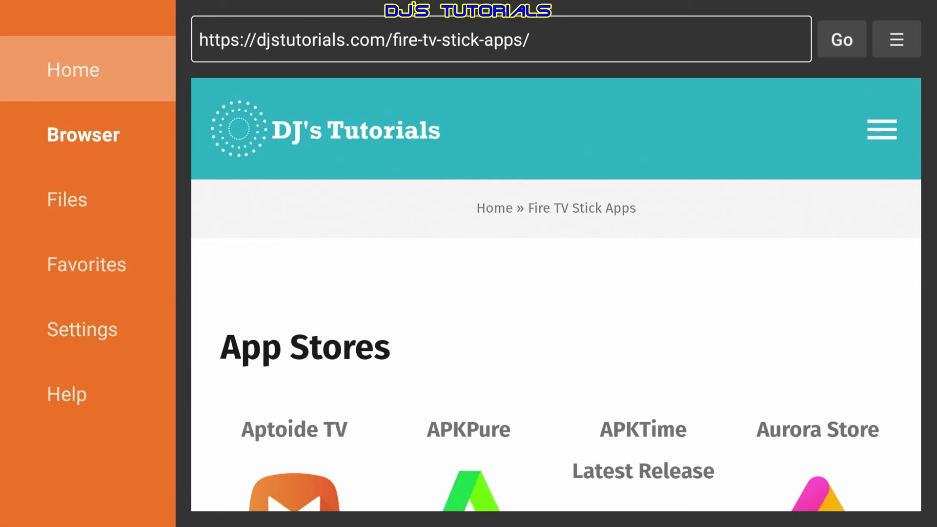
Reopen the saved Fire TV Stick Apps page from Favorites.
key("Down")
key("Down")
key("Down")
key("Return")
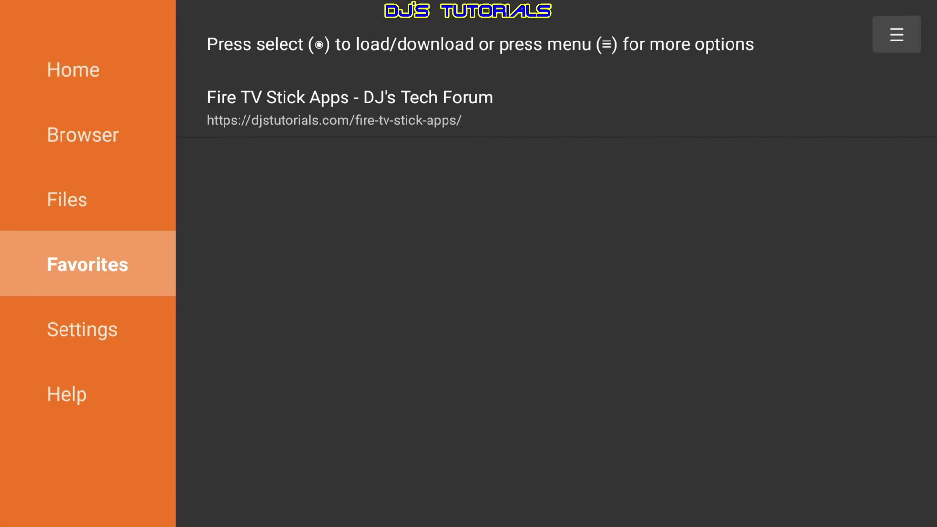
key("Right")
key("Return")
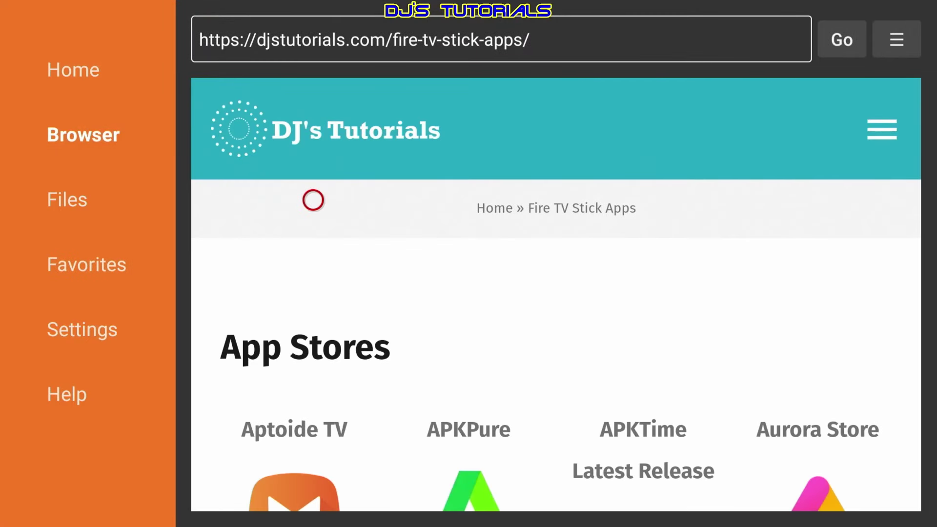
Switch the page to Fullscreen Mode from the ☰ menu.
key("Menu")
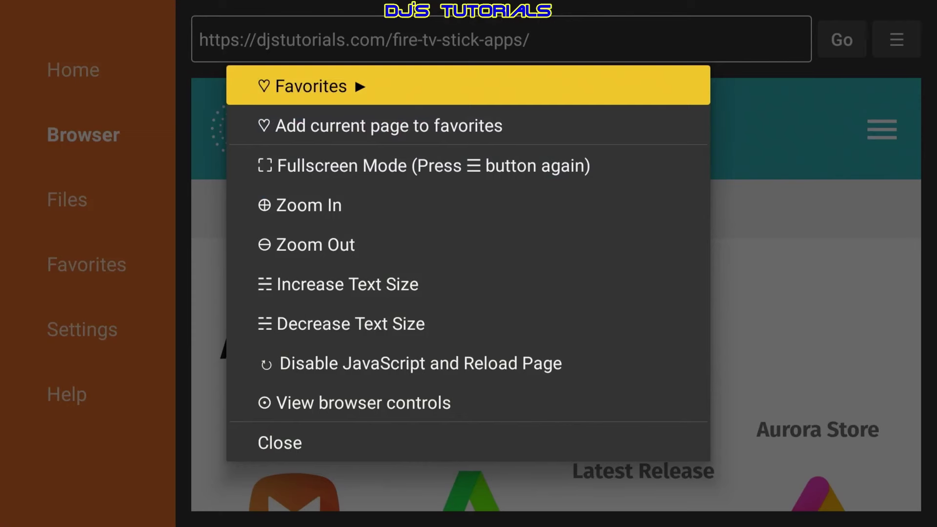
key("Down")
key("Down")
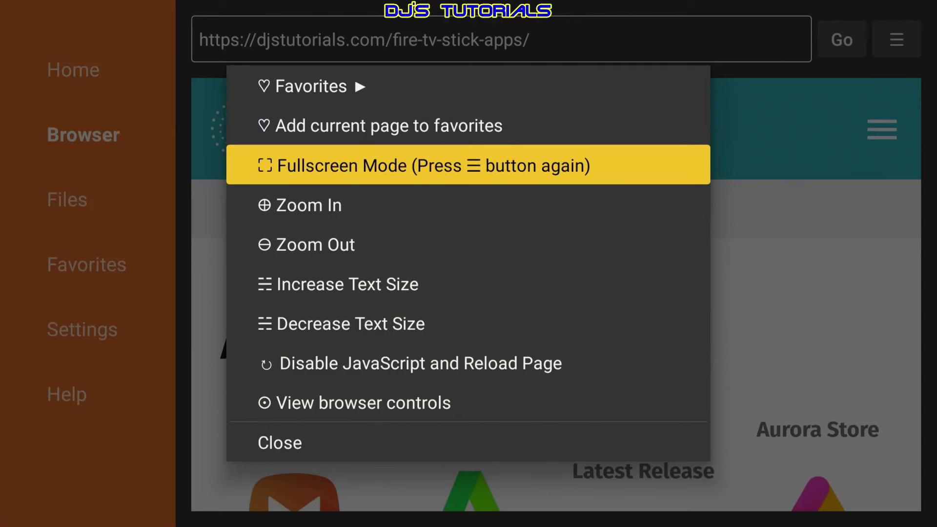
key("Return")
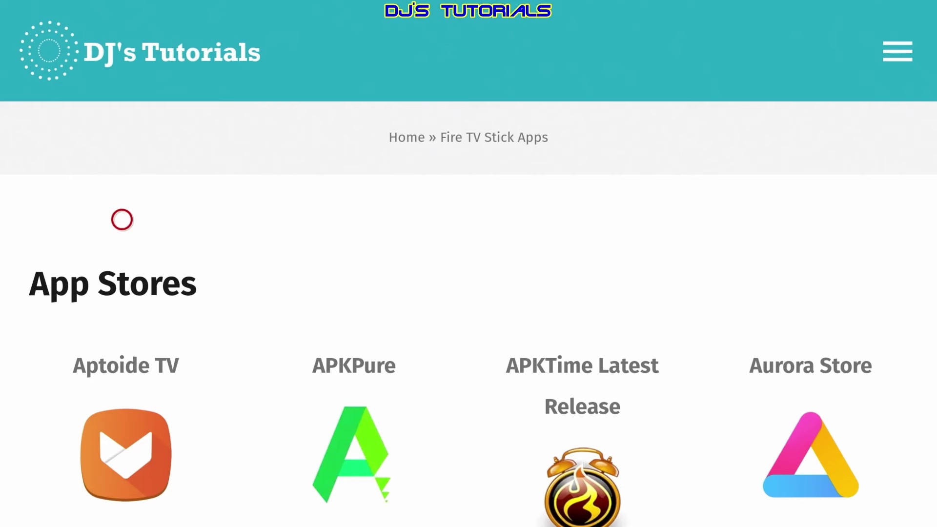
Scroll to the Kodi section and download Kodi v21.1 Stable Omega (32-bit).
scroll(122, 502, "down", 3)
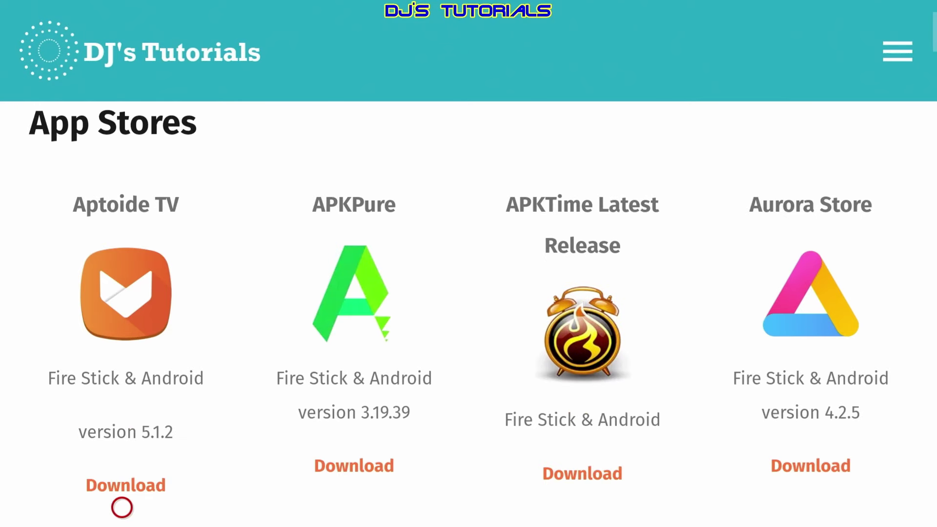
scroll(122, 508, "down", 5)
scroll(122, 508, "down", 3)
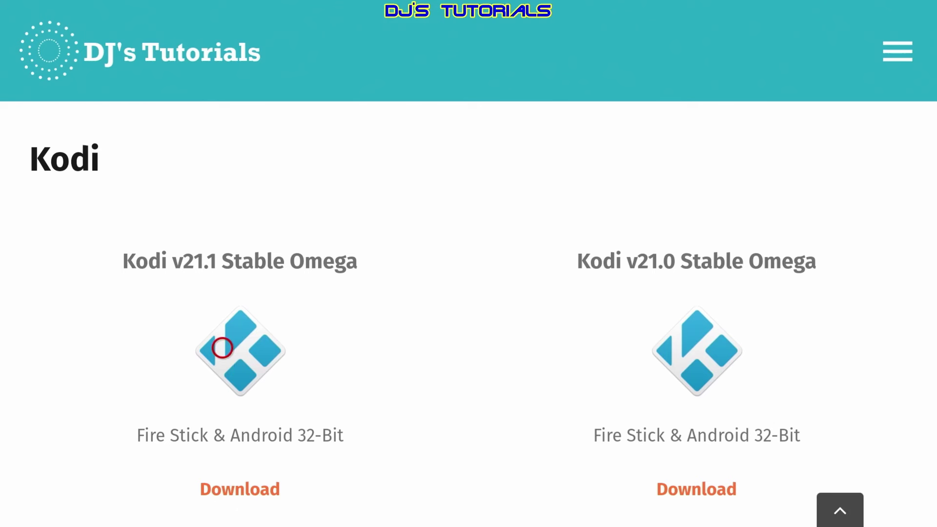
left_click(222, 348)
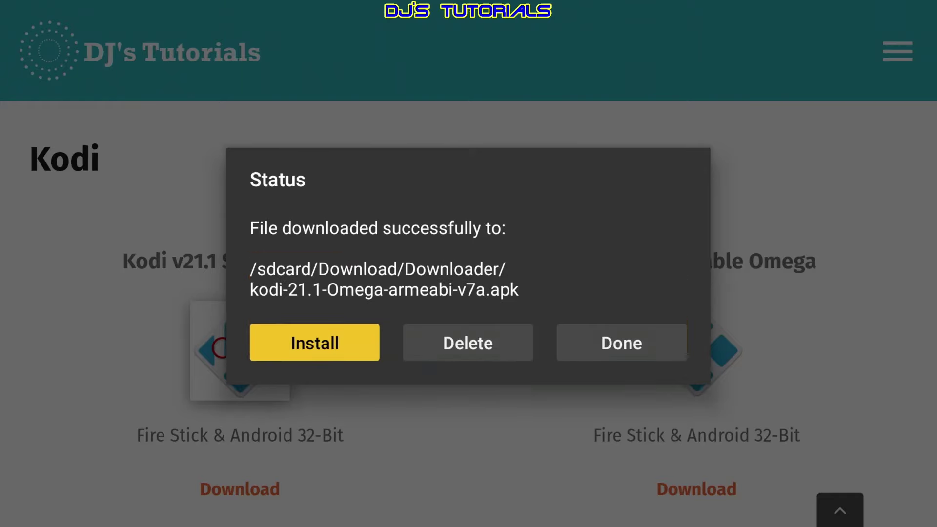
Install the downloaded Kodi update, confirming INSTALL, then dismiss the installer with DONE.
key("Return")
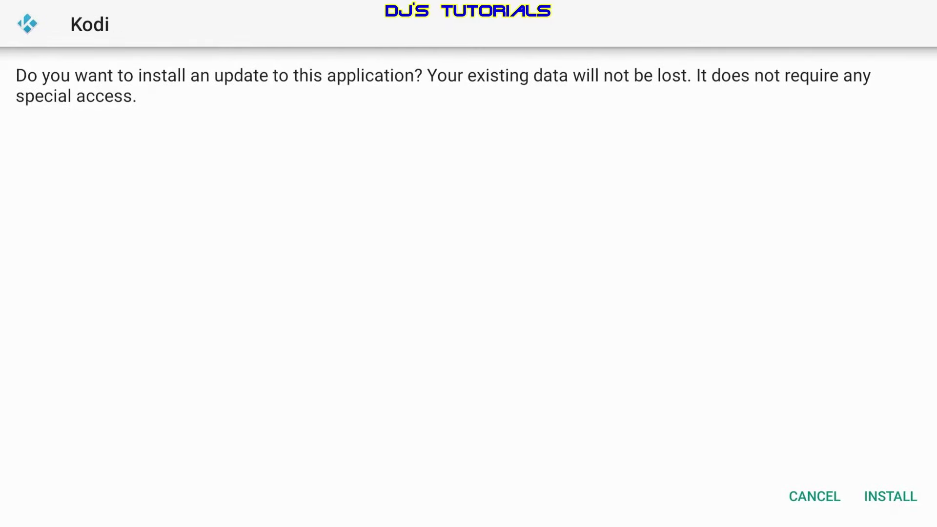
key("Right")
key("Return")
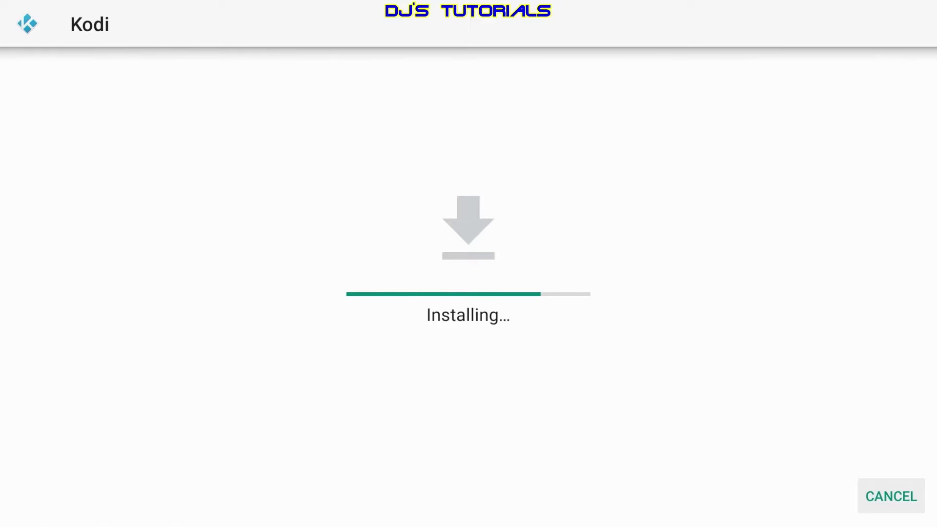
key("Return")
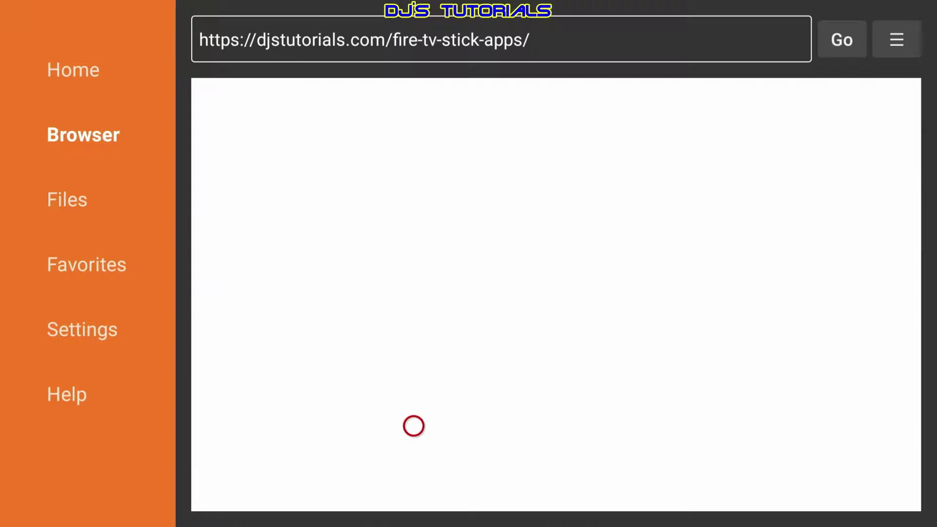
Delete the kodi-21.1-Omega-armeabi-v7a.apk file from Downloader and confirm the deletion.
key("Right")
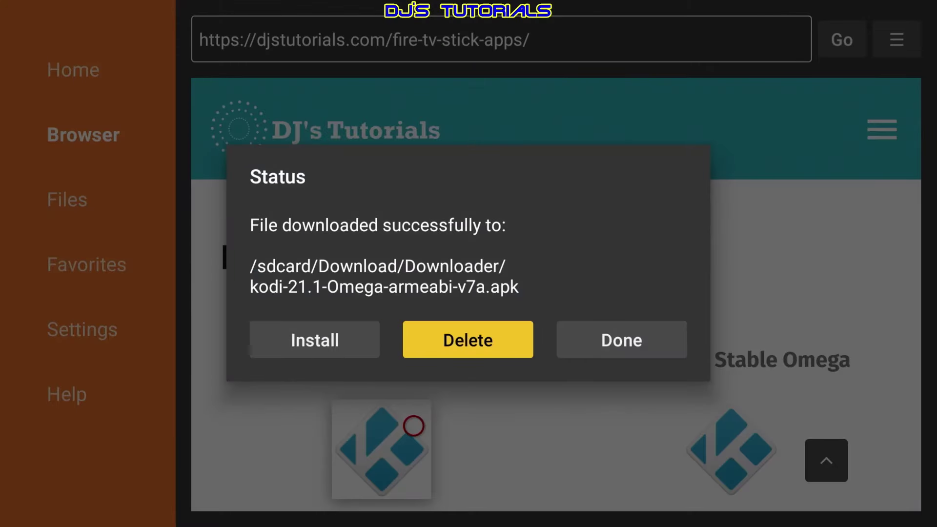
key("Return")
key("Left")
key("Return")
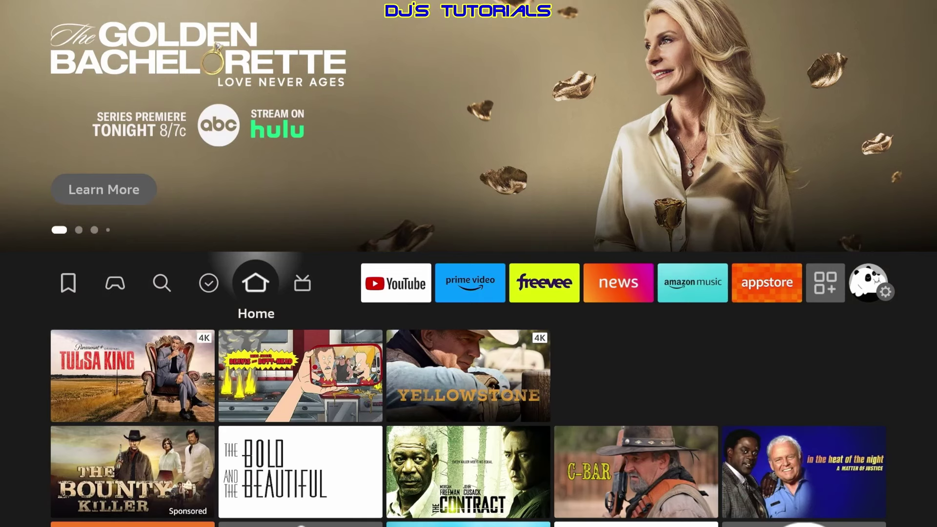
Open the Apps library from the Home quick panel and launch the Kodi tile.
key("Home")
key("Right")
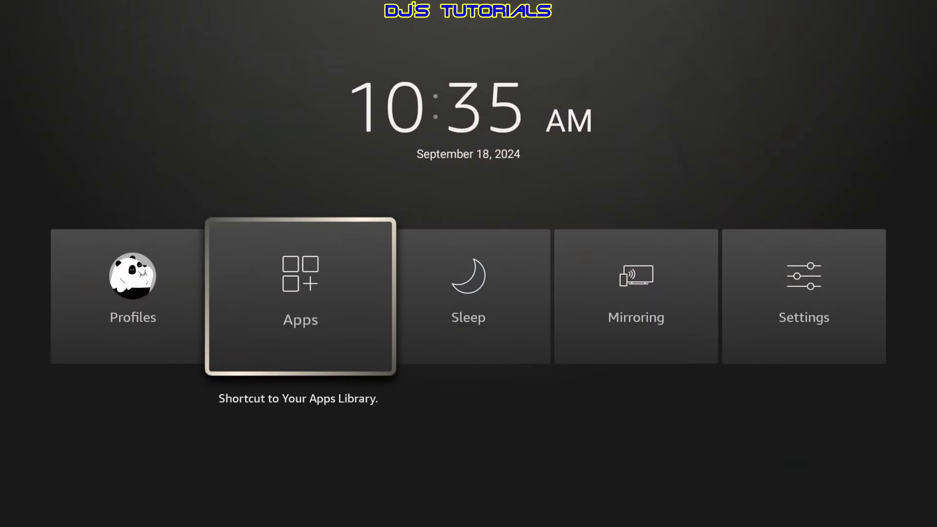
key("Return")
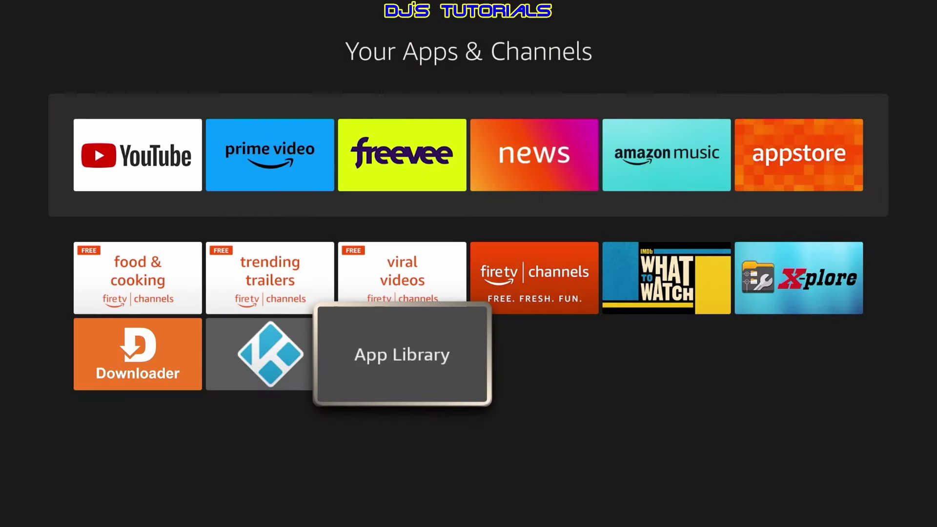
key("Left")
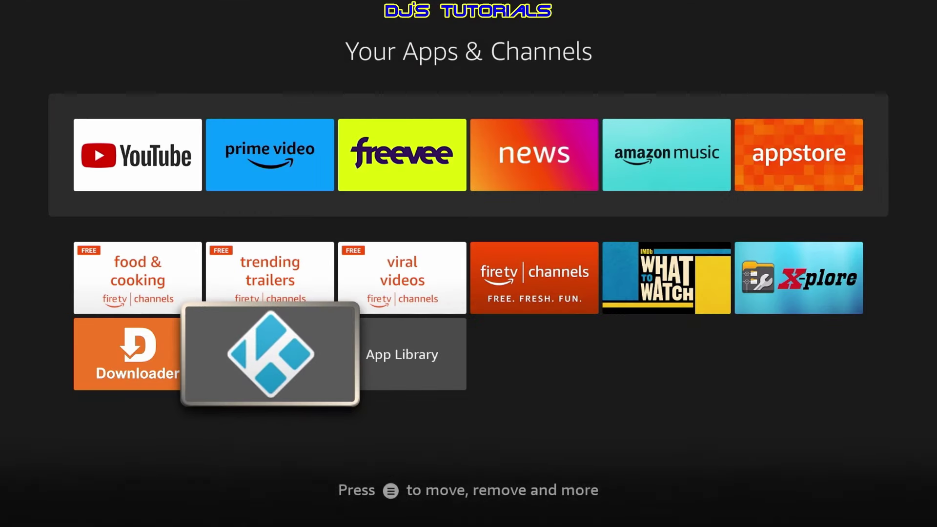
key("Return")
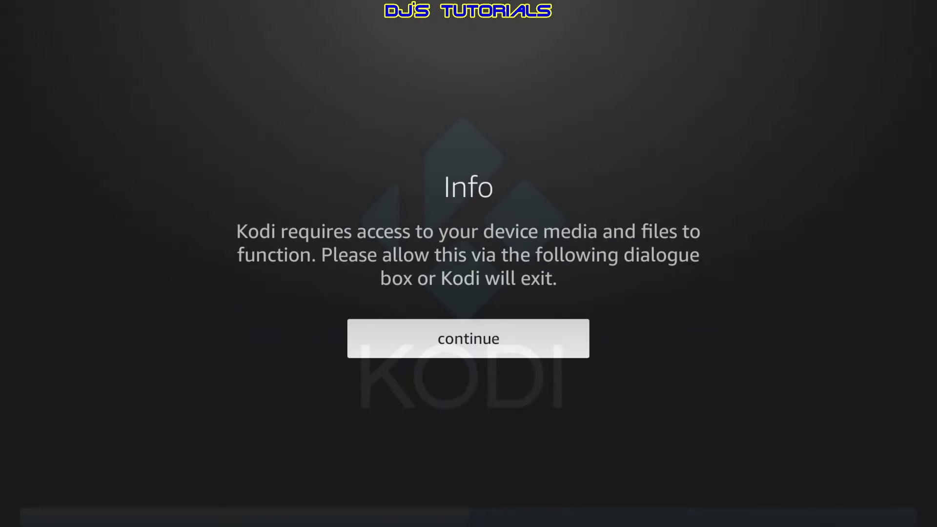
Continue past Kodi's Info notice and move between Allow and Deny on the media access prompt.
key("Return")
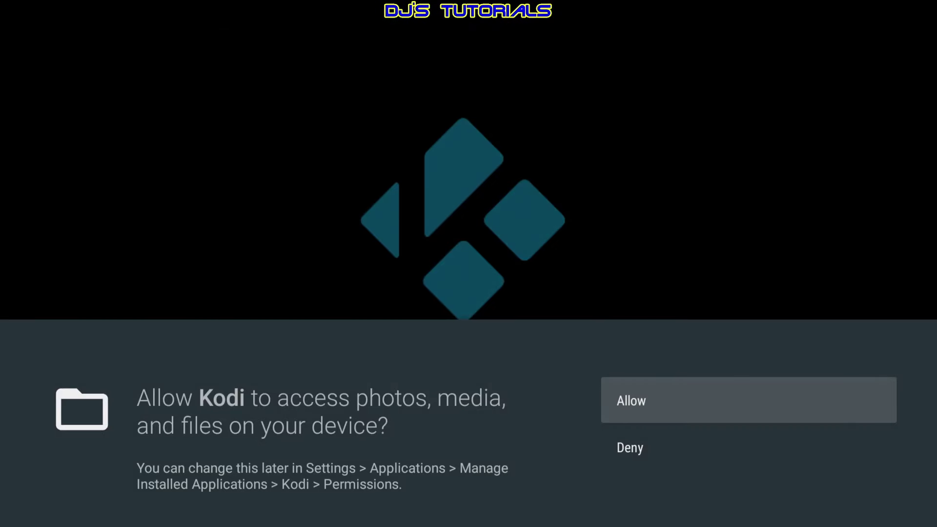
key("Down")
key("Up")
key("Down")
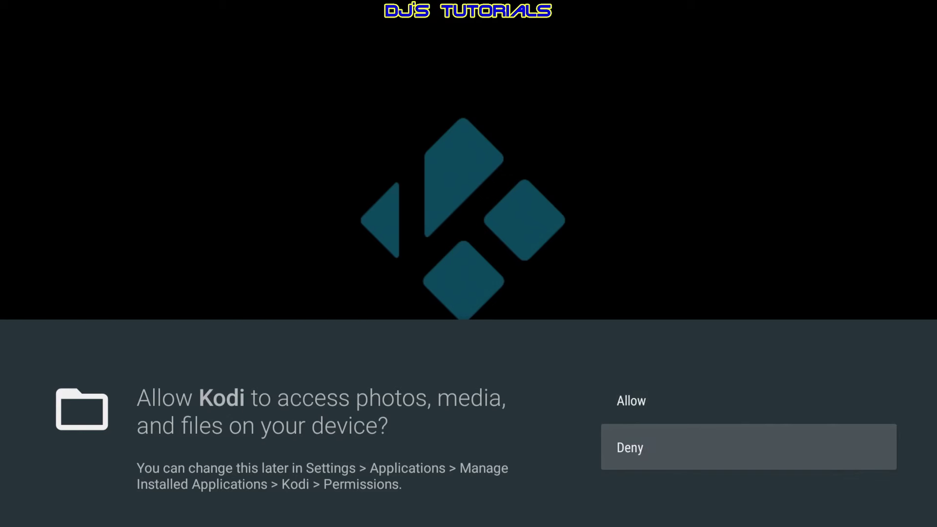